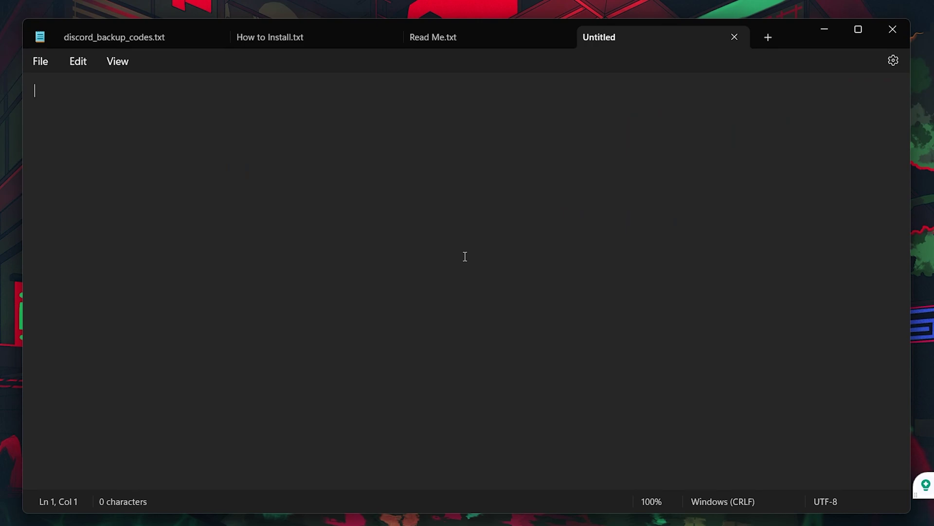
text(@eh)
key(BackSpace)
text(cho of)
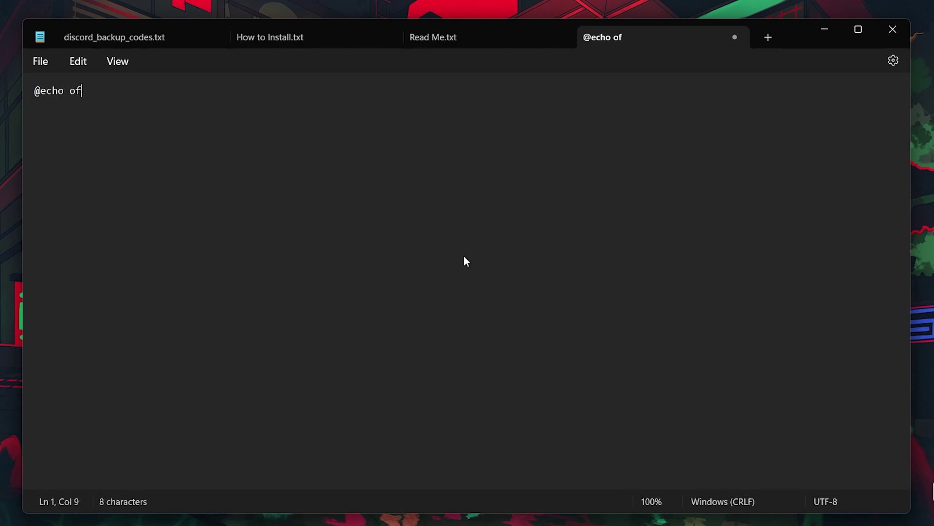
text(f)
key(Return)
text(echo Hell)
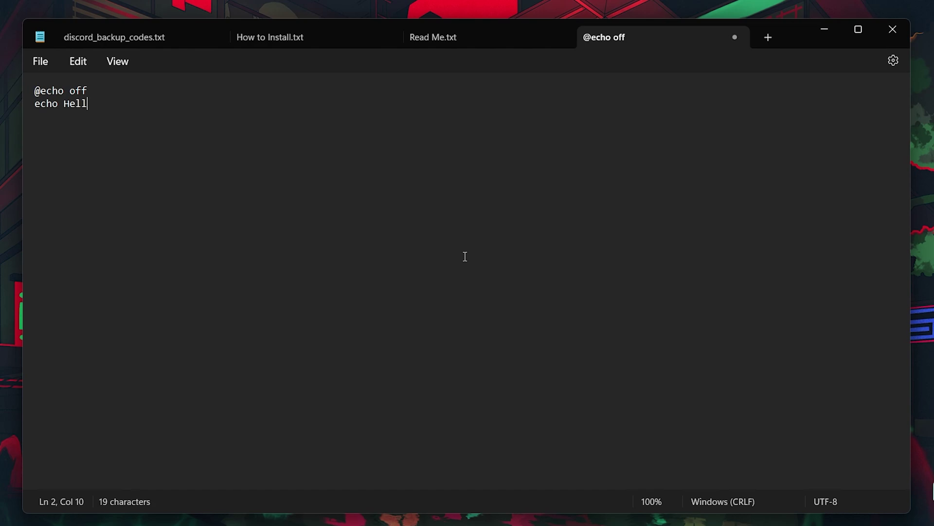
text(o, this is )
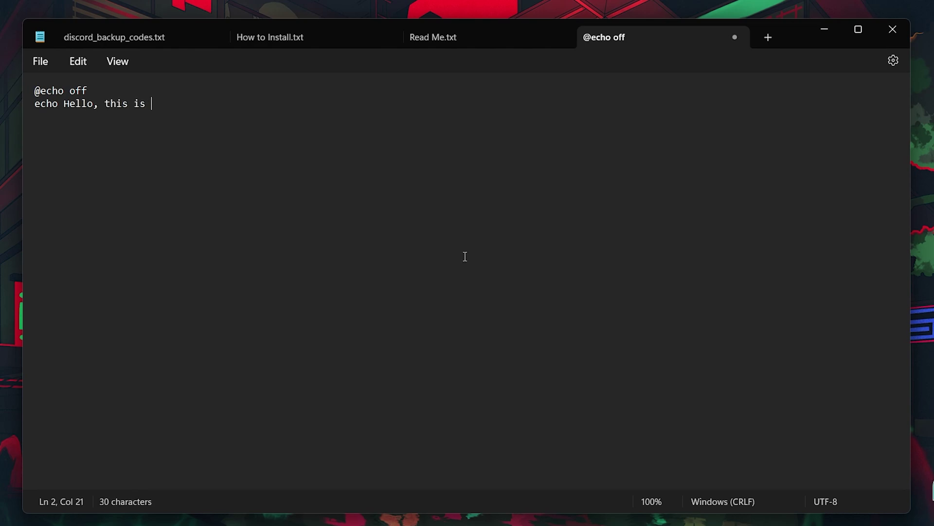
text(a batch file )
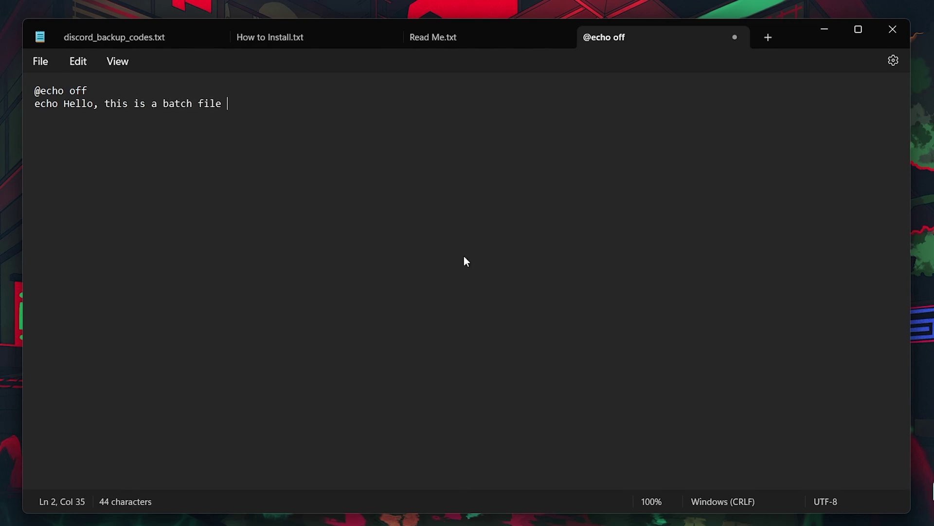
text(running)
text(!)
key(Return)
text(pau)
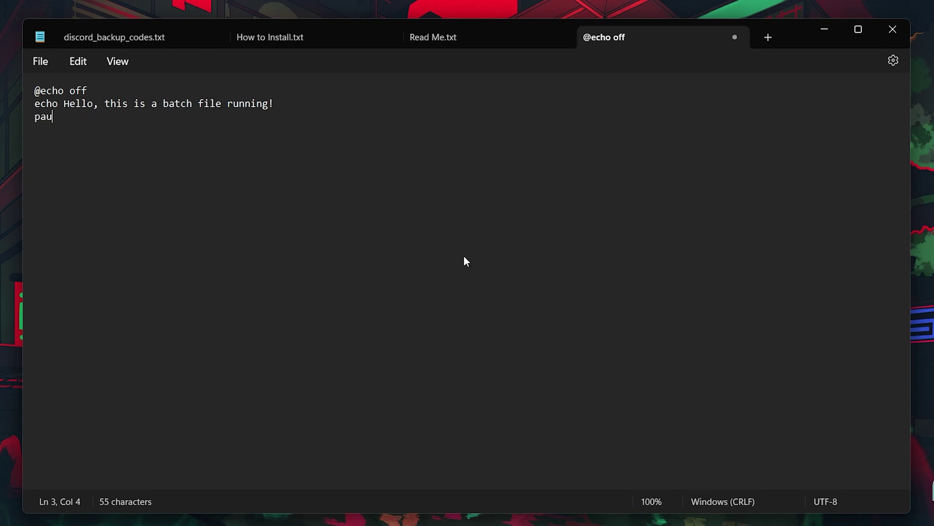
text(se)
Save the script to Desktop as SampleBatch.bat with the All files type, then bring up Windows search
click(44, 63)
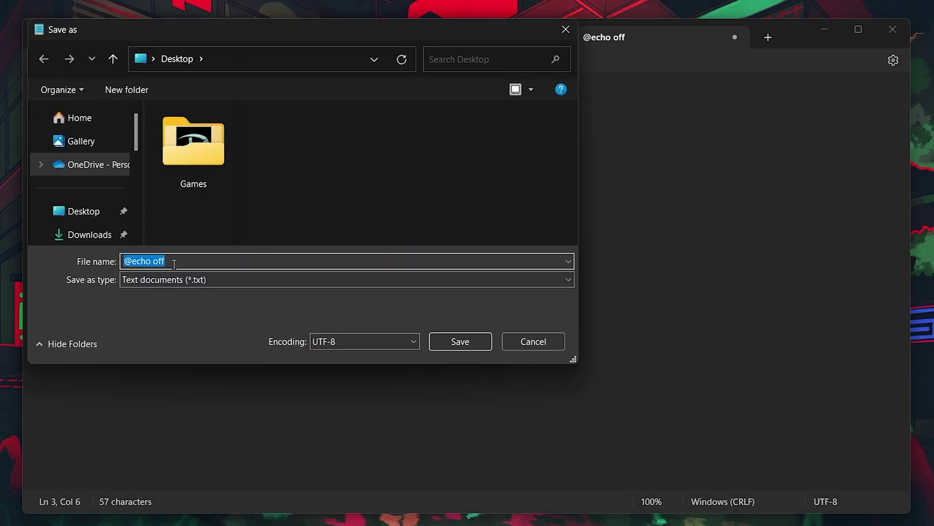
text(SampleBatc)
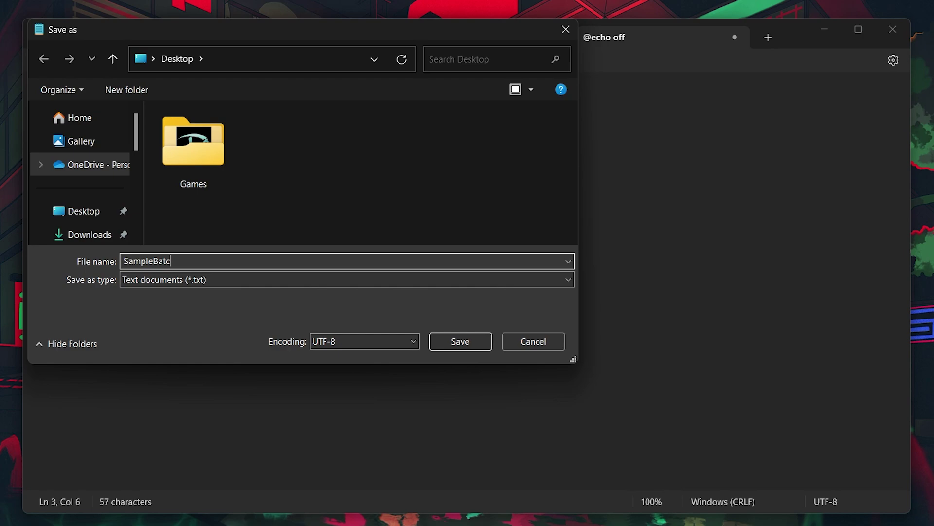
text(h.bat)
click(181, 278)
click(188, 307)
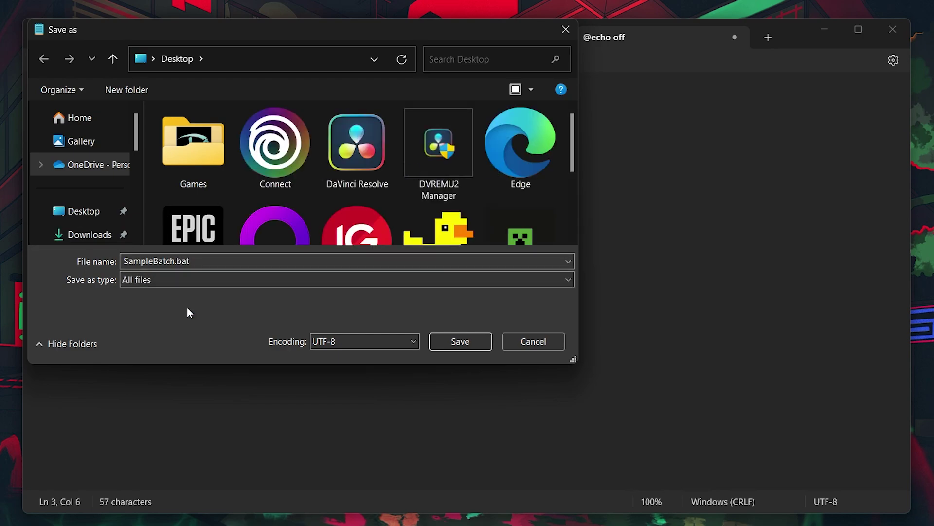
click(456, 341)
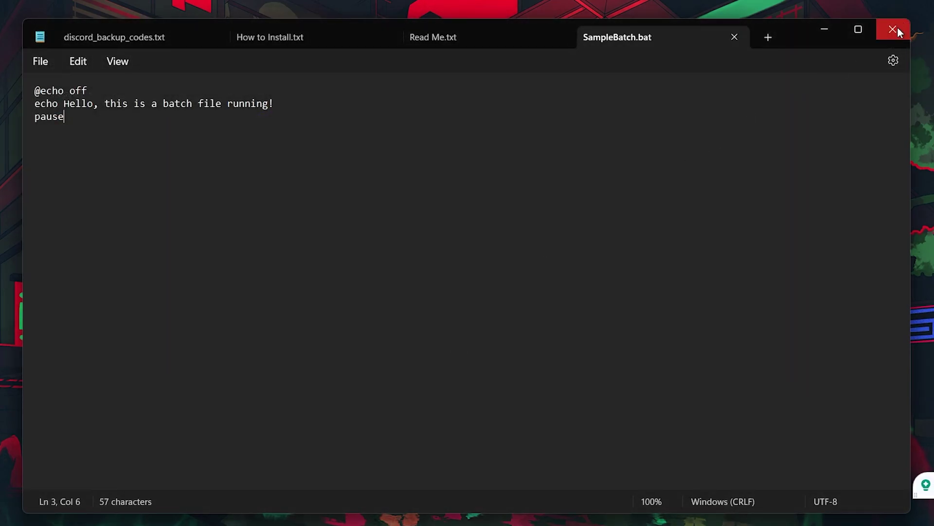
key(super)
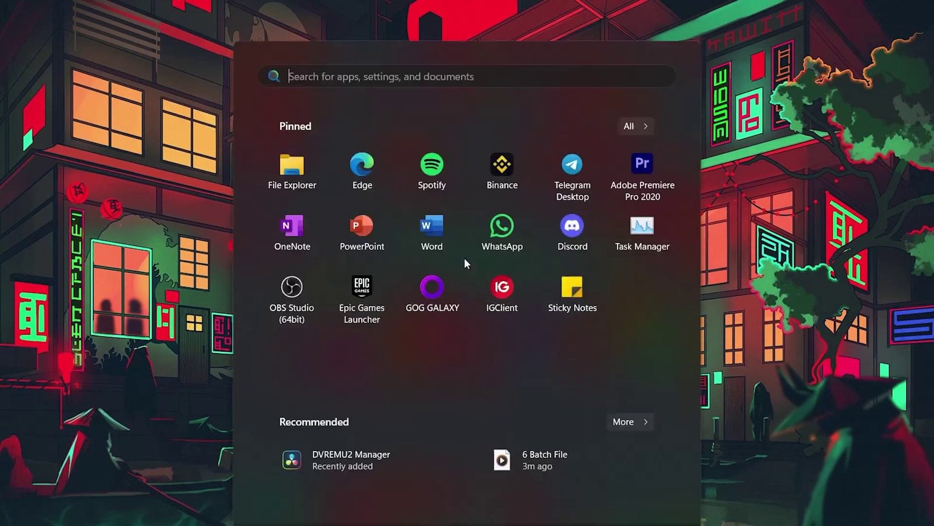
text(cmd)
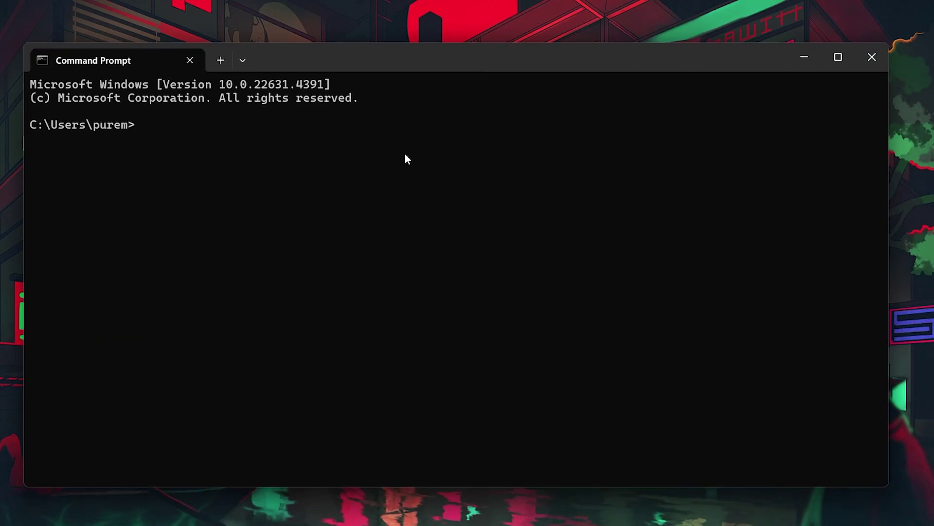
text(cd Desk)
text(top)
Change the Command Prompt working folder to Desktop with 'cd Desktop'
key(Return)
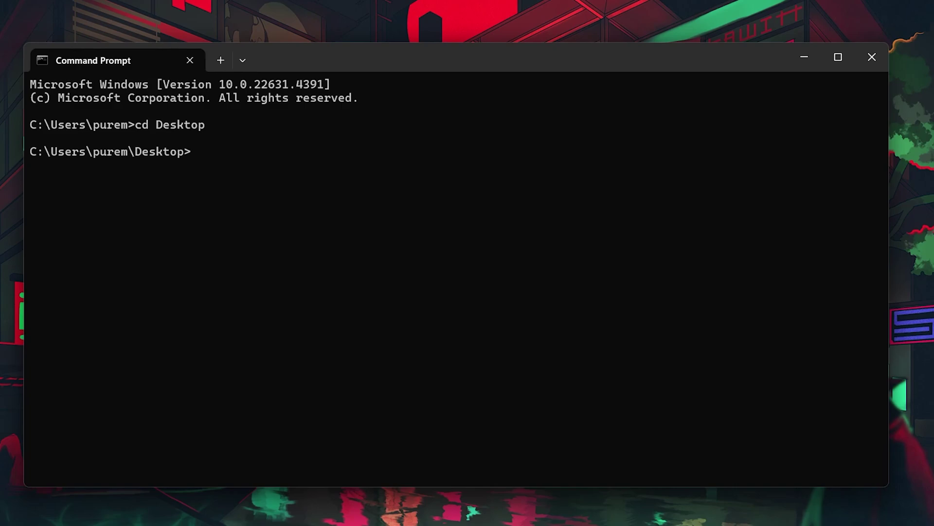
text(Samp)
text(leBatch)
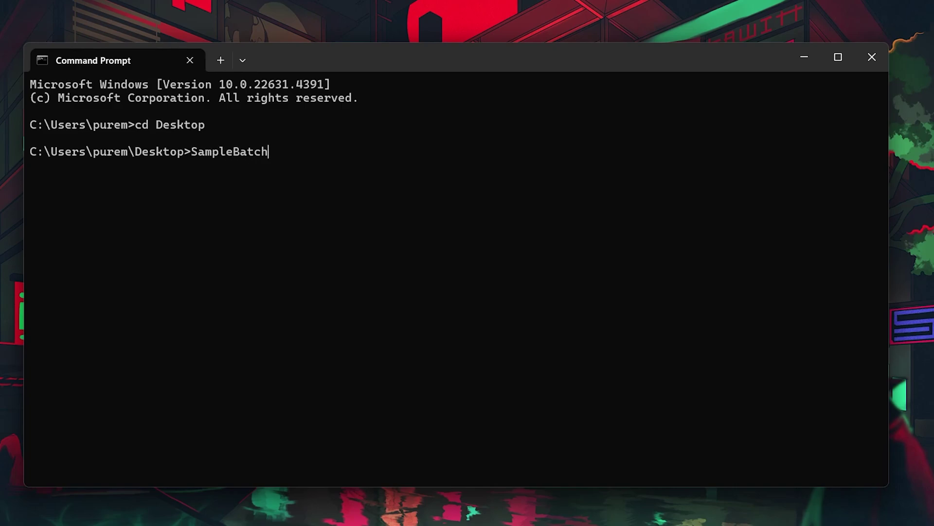
text(.b)
text(at)
Run SampleBatch.bat and highlight the greeting line it prints
key(Return)
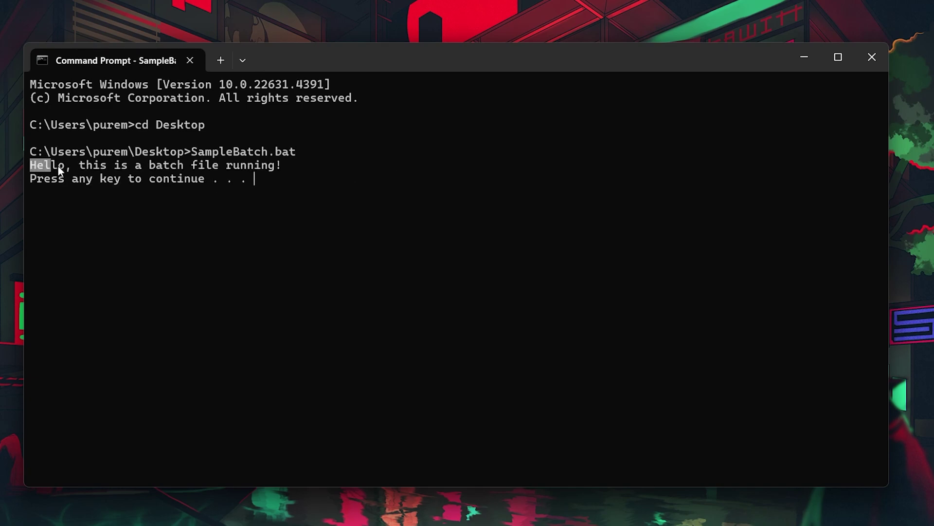
drag(32, 166, 282, 167)
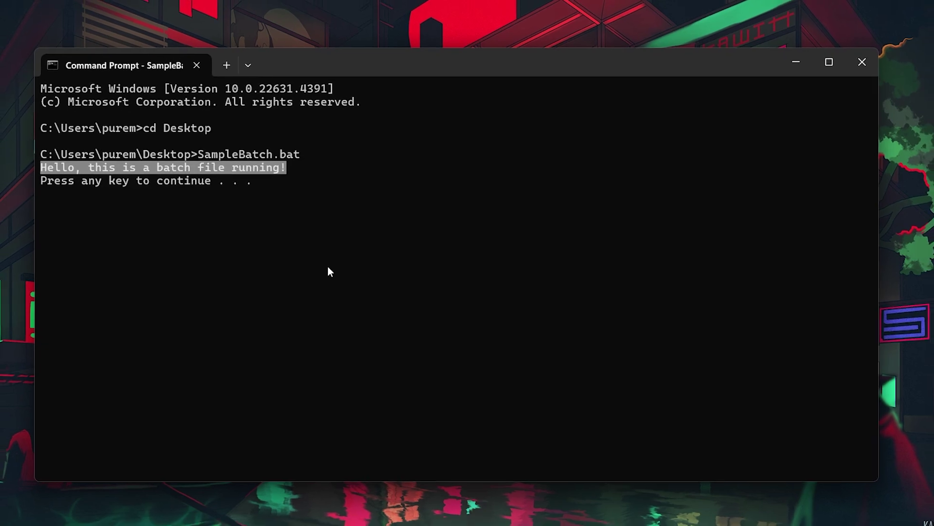